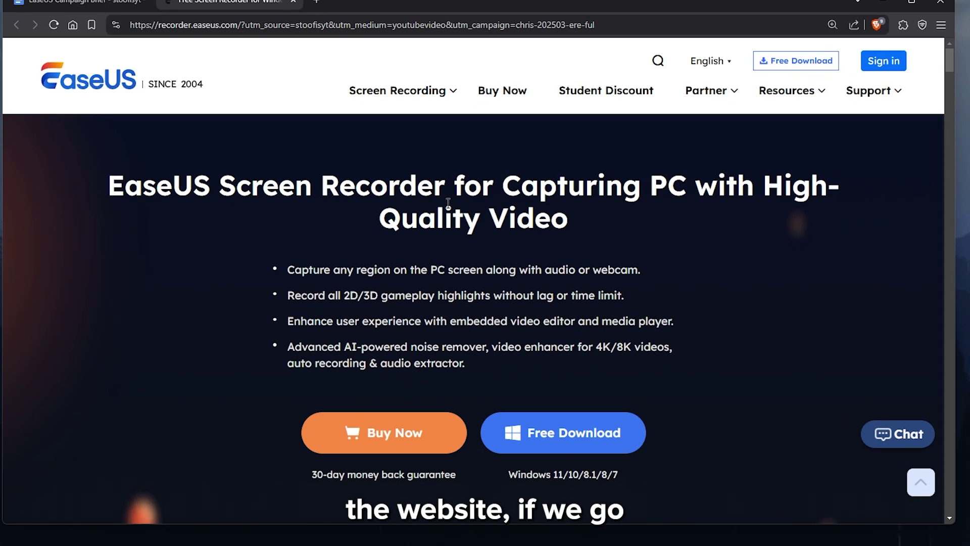
# Step: Install EaseUS RecExperts from recorder.easeus.com and launch it to the Get Started dialog
pyautogui.moveTo(403, 90)
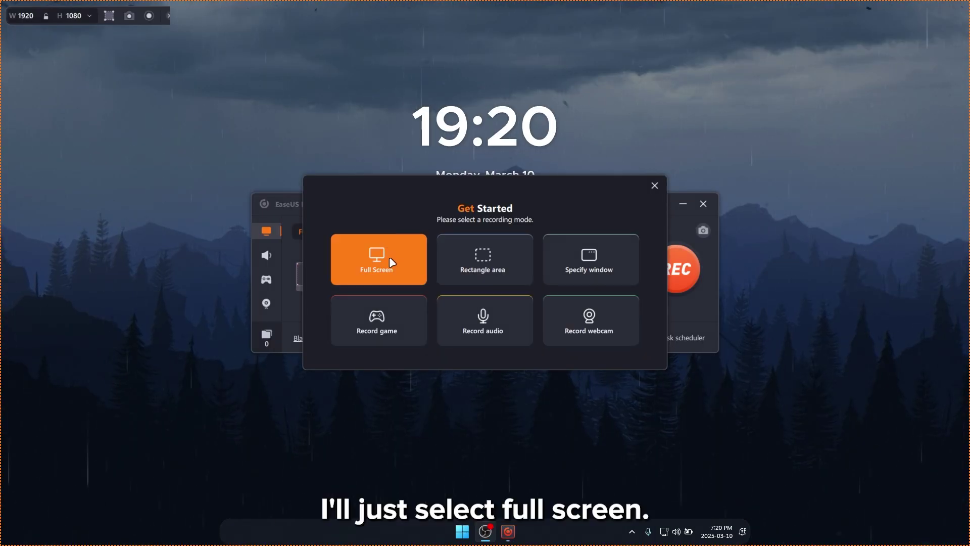
# Step: Choose Full Screen recording mode in the Get Started dialog
pyautogui.click(392, 262)
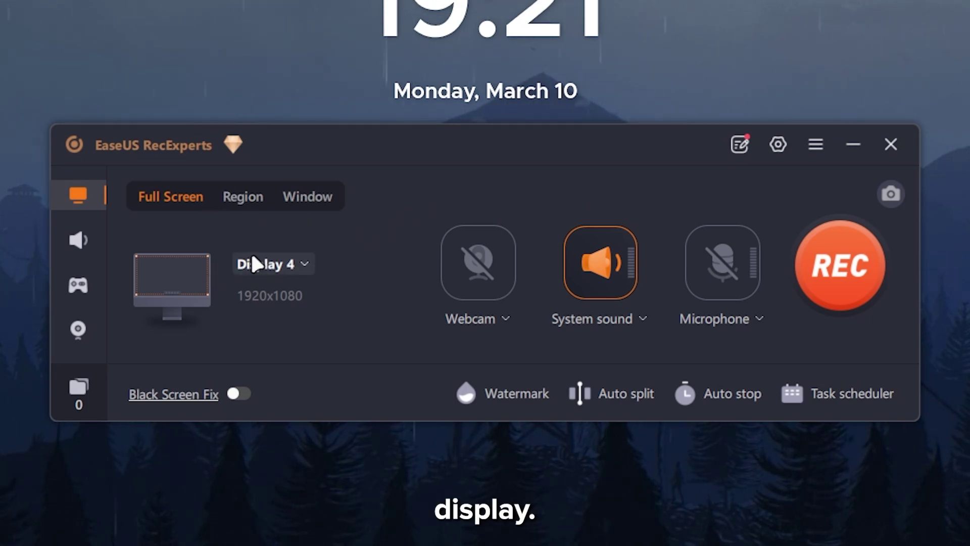
pyautogui.click(289, 263)
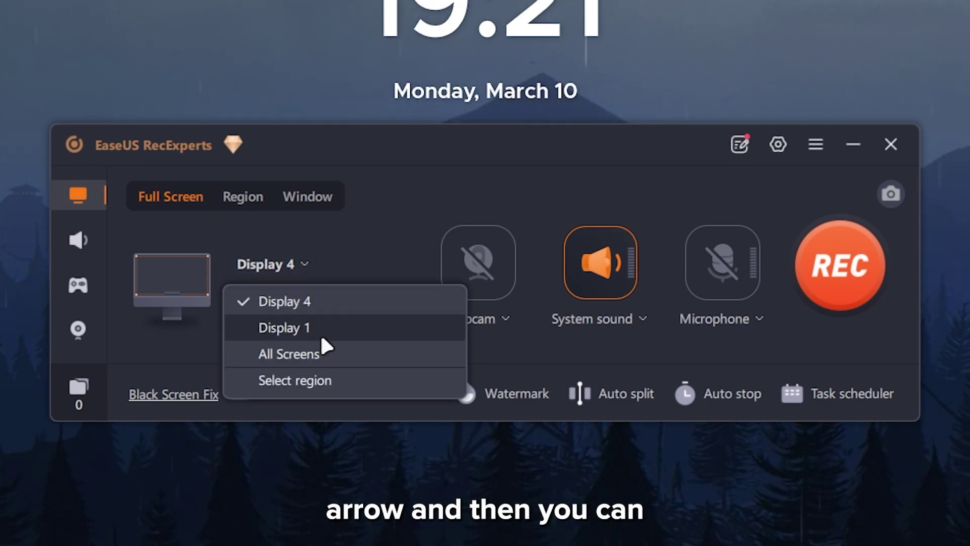
pyautogui.click(317, 303)
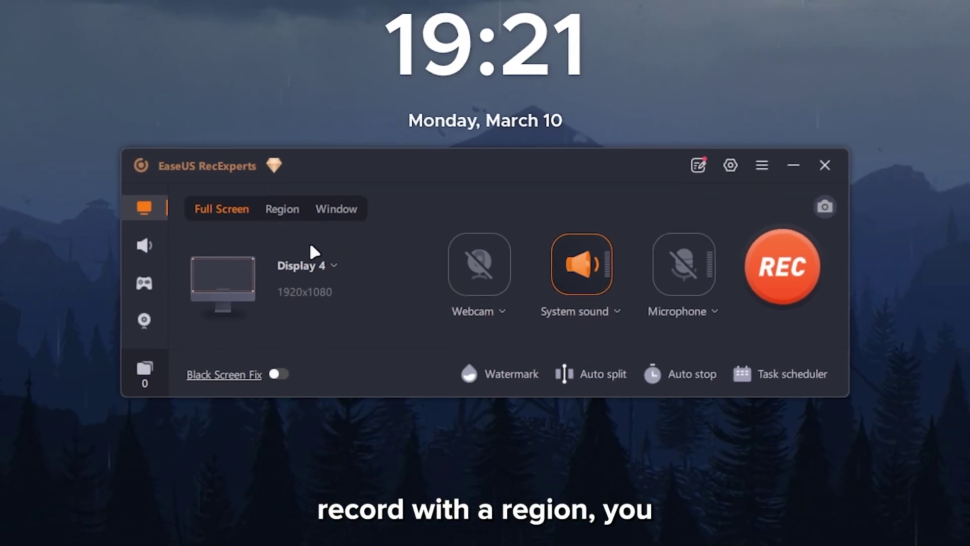
pyautogui.click(243, 198)
pyautogui.moveTo(113, 81); pyautogui.dragTo(851, 402)
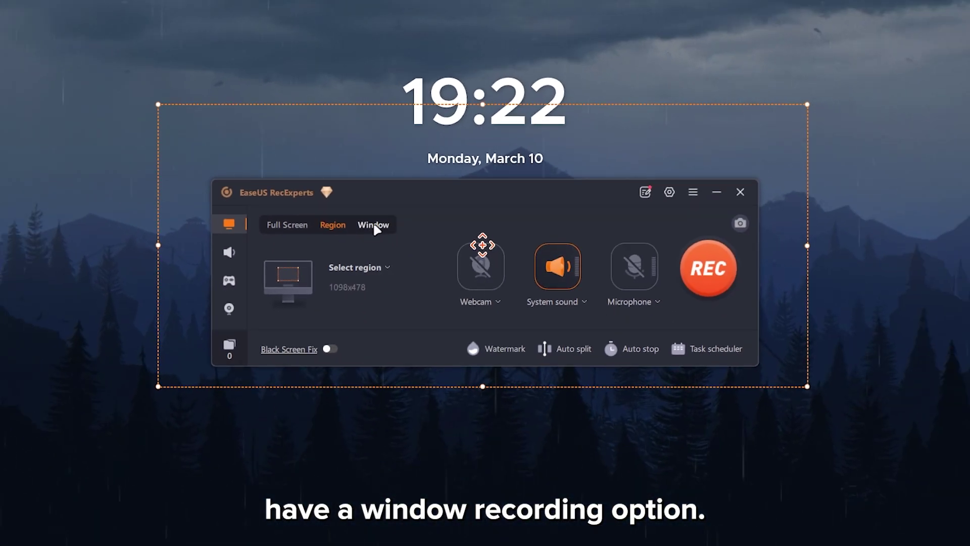
pyautogui.click(375, 226)
pyautogui.click(483, 353)
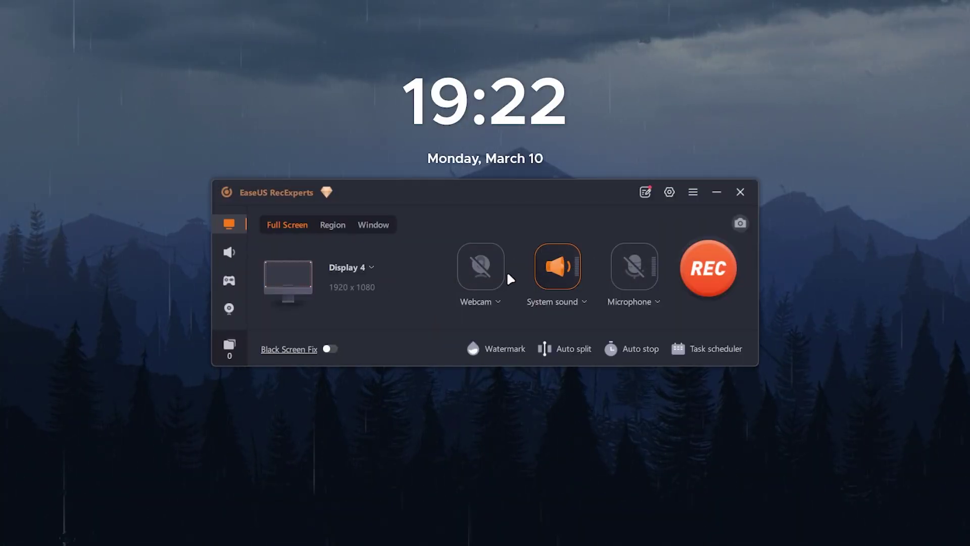
# Step: In Advanced audio options, select the SteelSeries device for both system sound and microphone
pyautogui.click(546, 299)
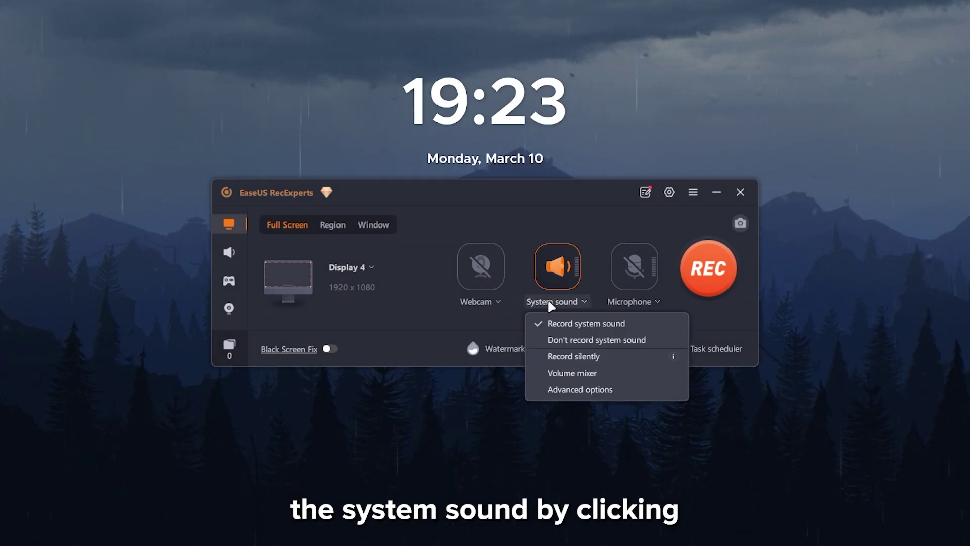
pyautogui.click(565, 390)
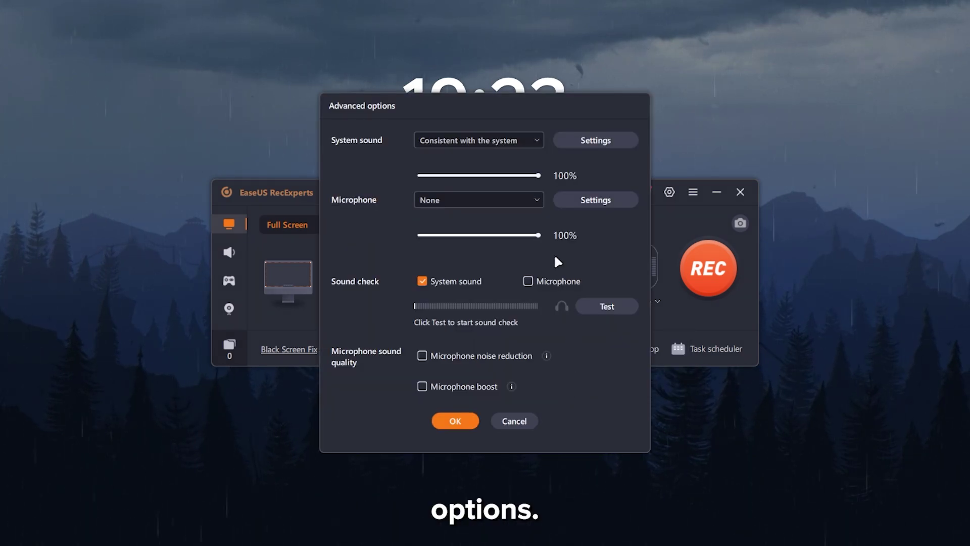
pyautogui.click(447, 143)
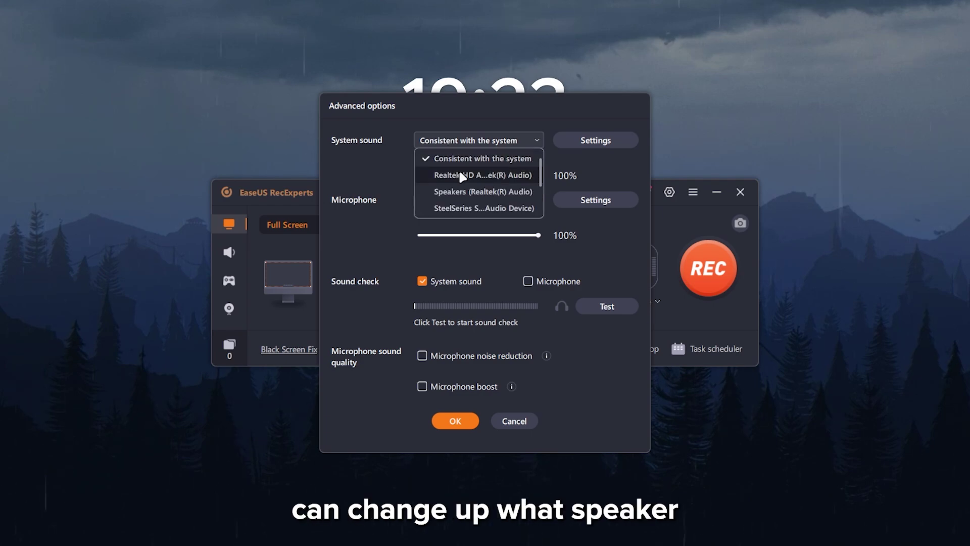
pyautogui.scroll(-2, 463, 193)
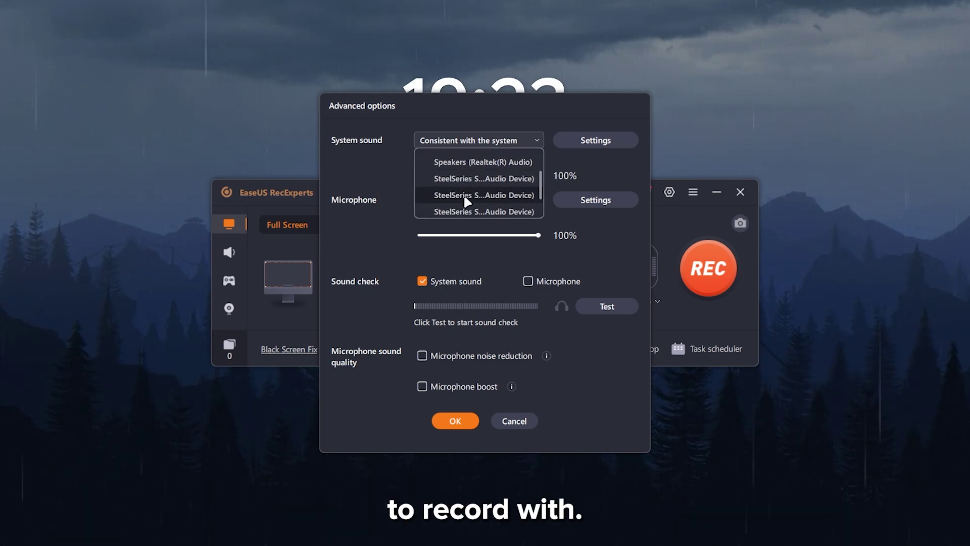
pyautogui.scroll(-2, 465, 197)
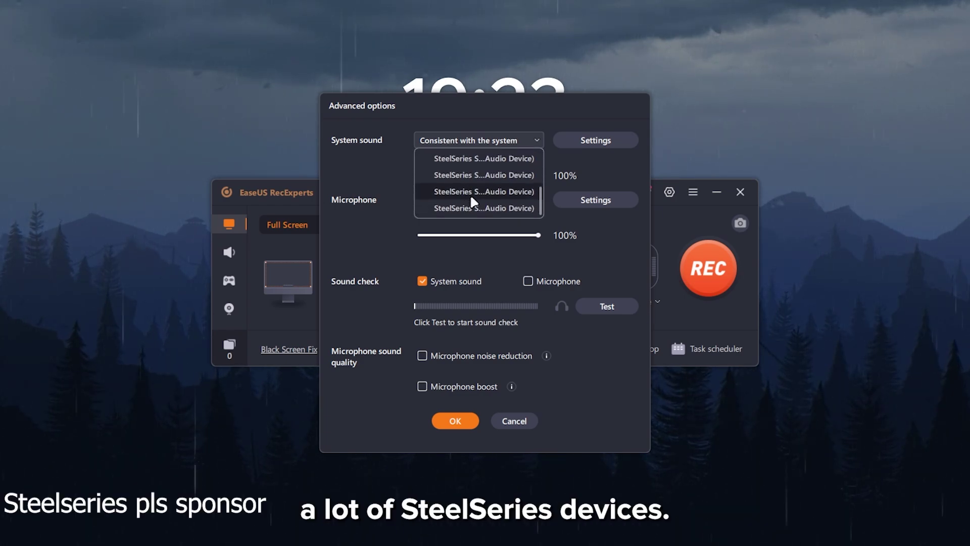
pyautogui.scroll(2, 471, 195)
pyautogui.click(473, 174)
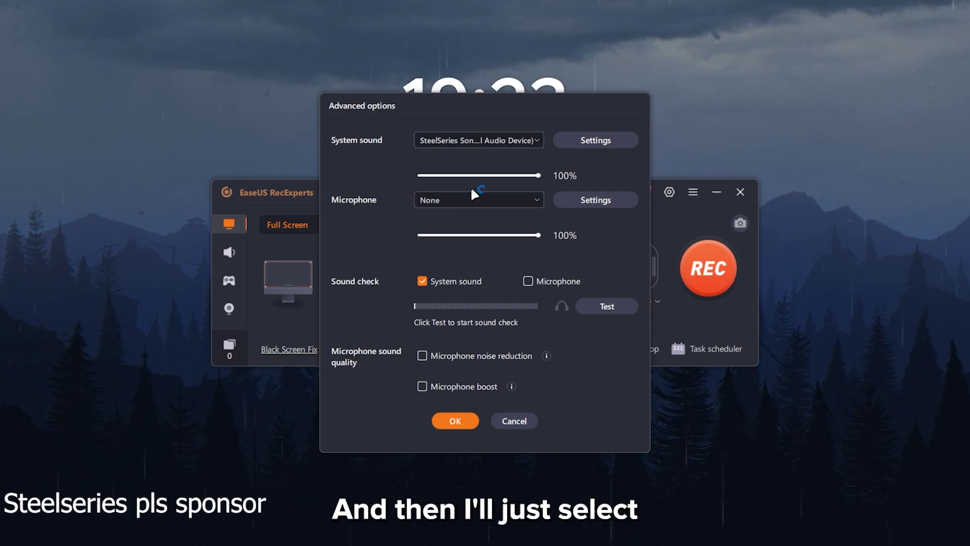
pyautogui.click(424, 201)
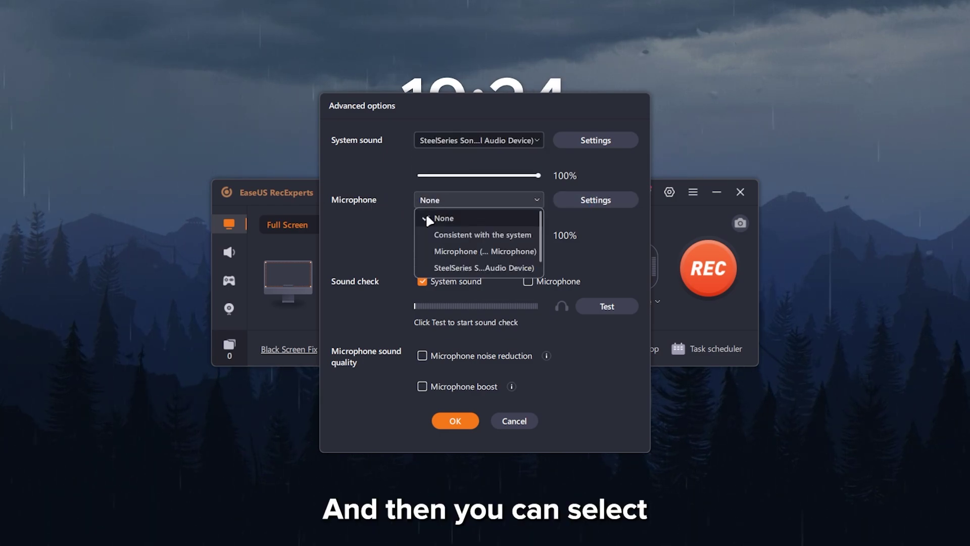
pyautogui.scroll(-1, 480, 242)
pyautogui.click(482, 251)
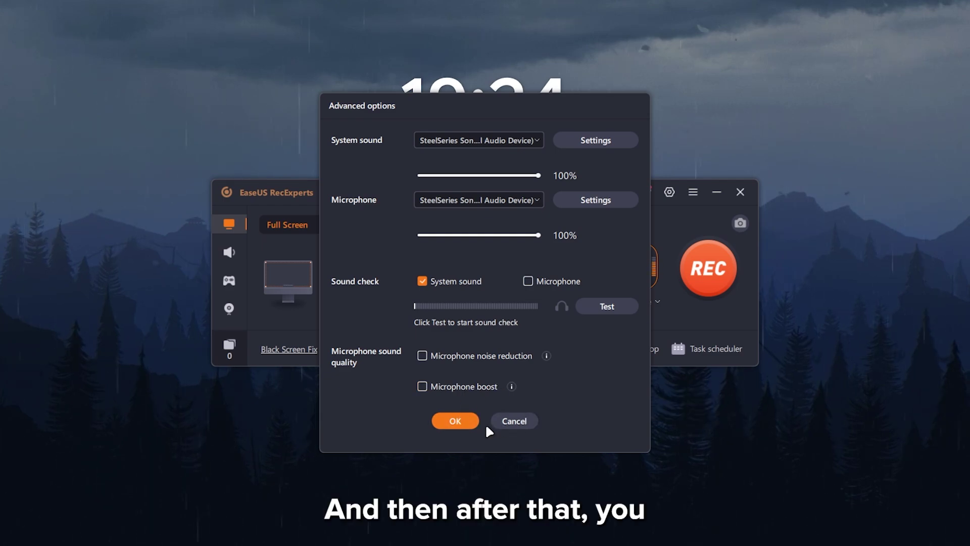
pyautogui.click(455, 422)
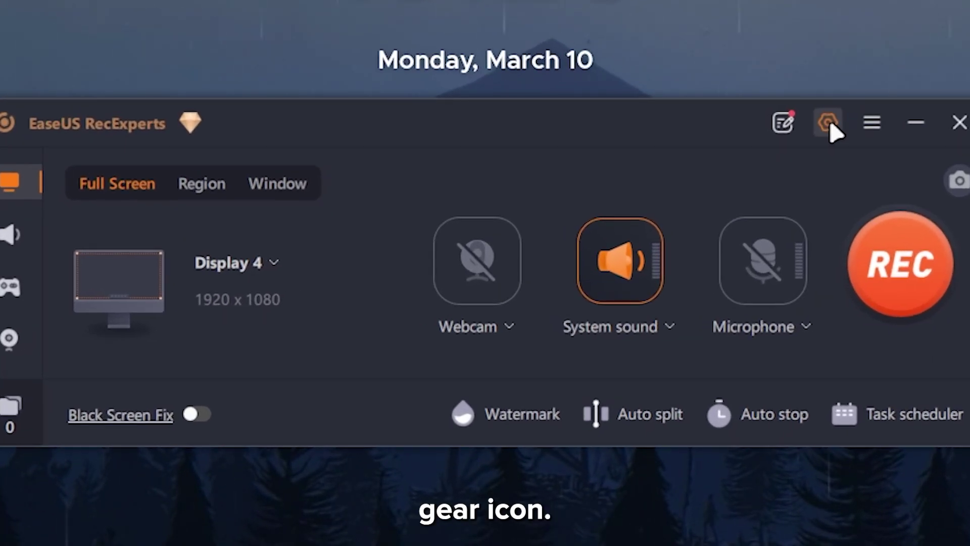
# Step: In Settings, change the video output format from MP4 to MOV
pyautogui.click(830, 126)
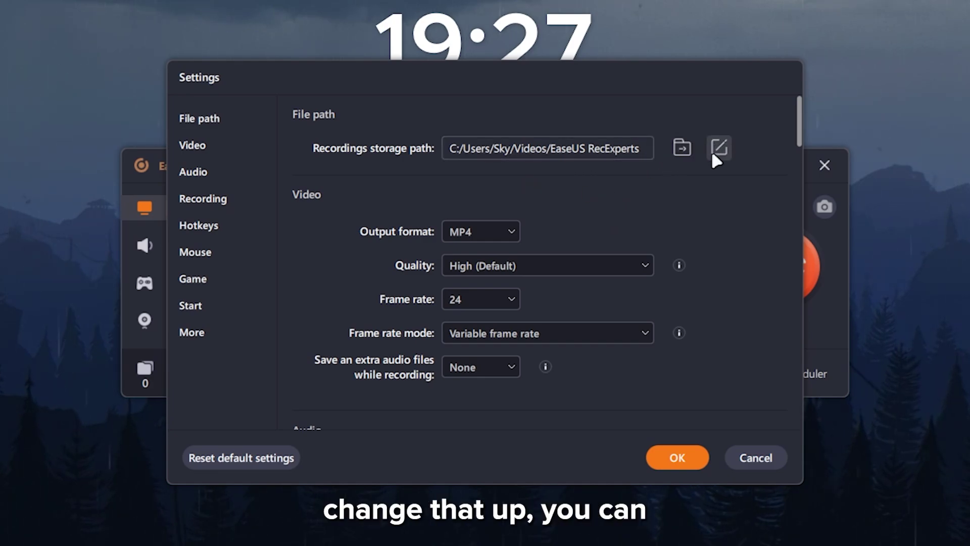
pyautogui.scroll(-2, 639, 144)
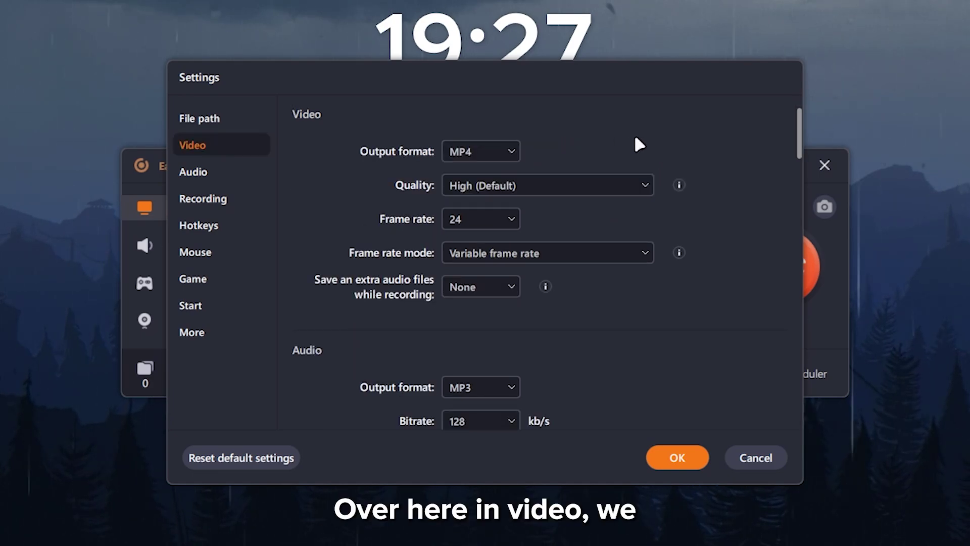
pyautogui.click(482, 150)
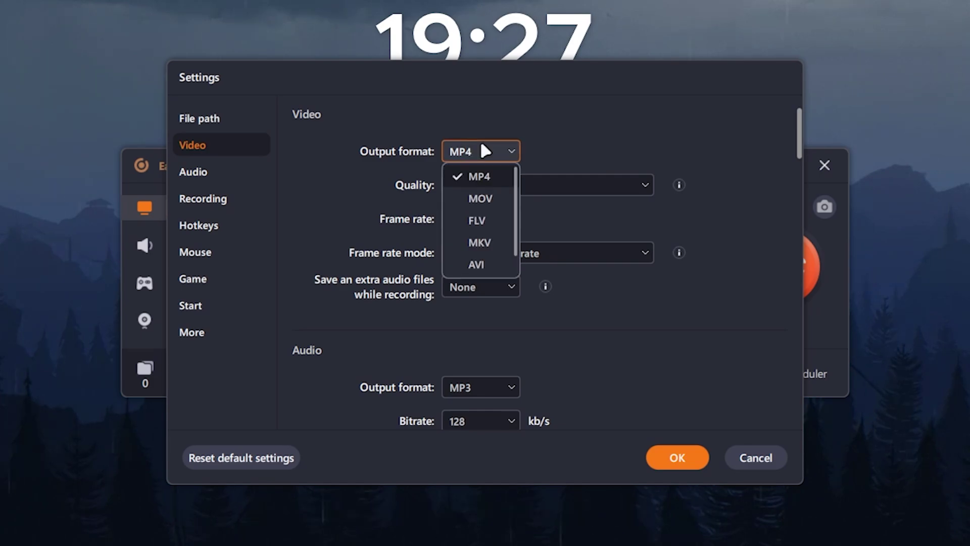
pyautogui.scroll(-1, 487, 218)
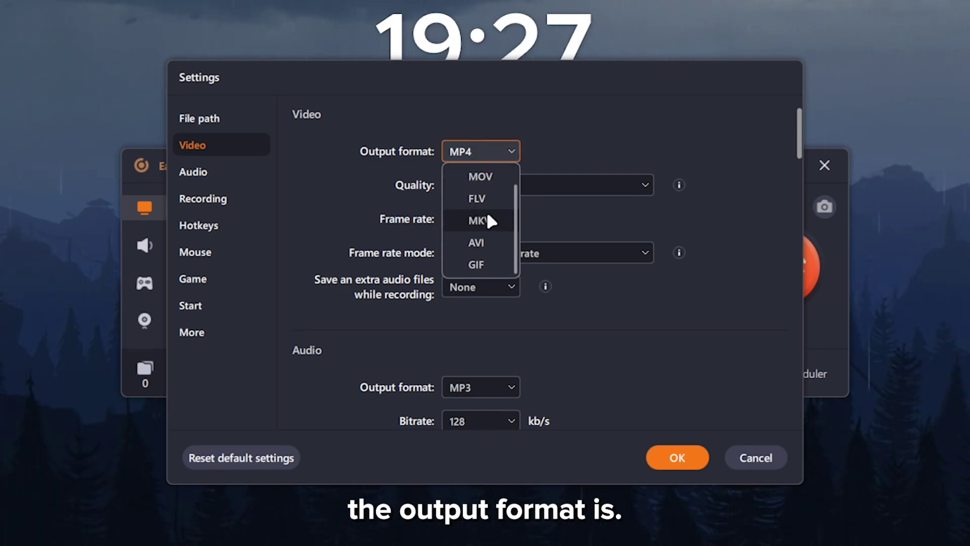
pyautogui.scroll(1, 485, 202)
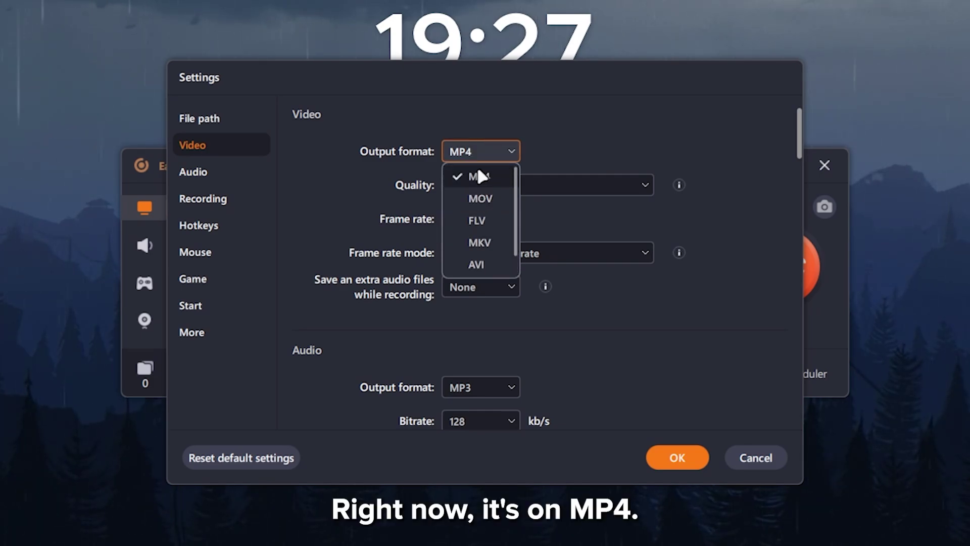
pyautogui.click(472, 198)
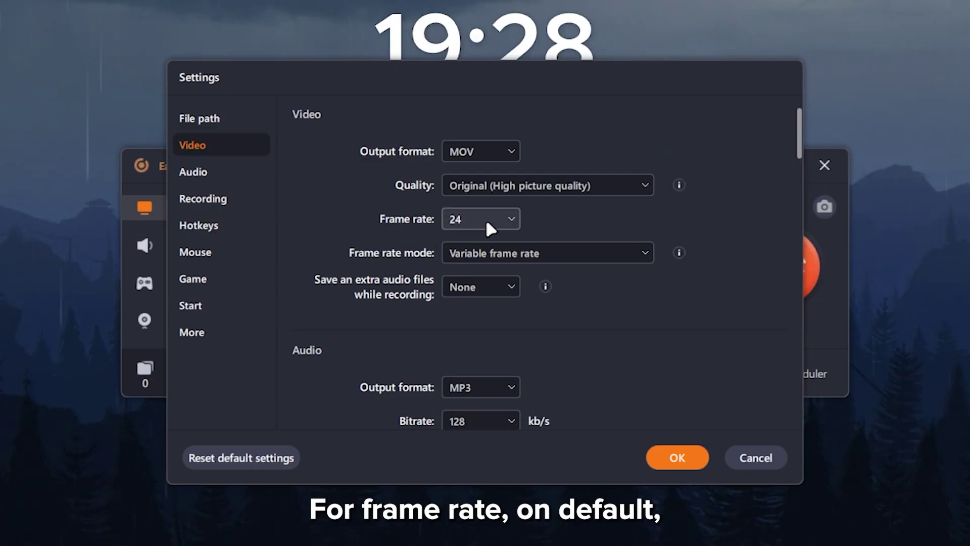
# Step: Set the frame rate to 60 fps, then view the higher rate options
pyautogui.click(480, 219)
pyautogui.click(472, 331)
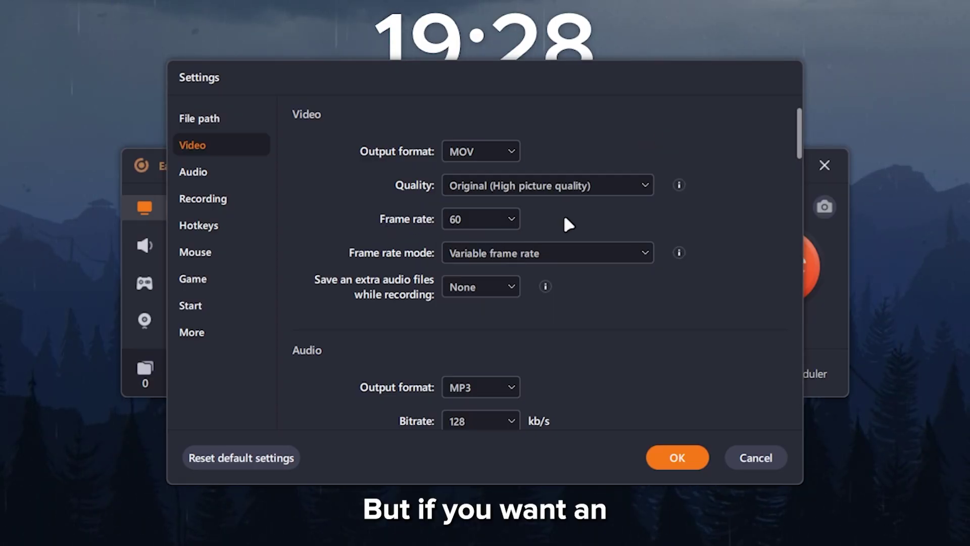
pyautogui.click(514, 221)
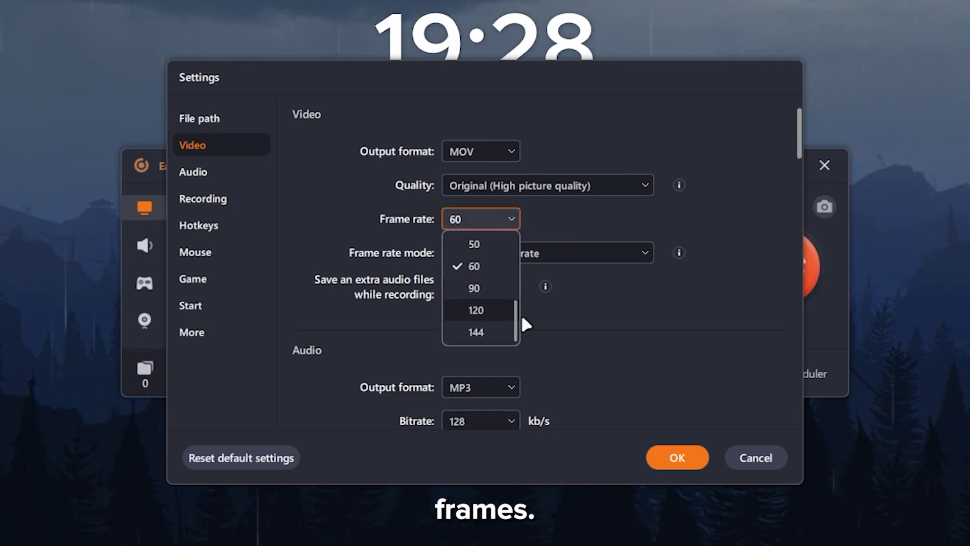
# Step: Change the audio output format from MP3 to WAV
pyautogui.scroll(-5, 581, 278)
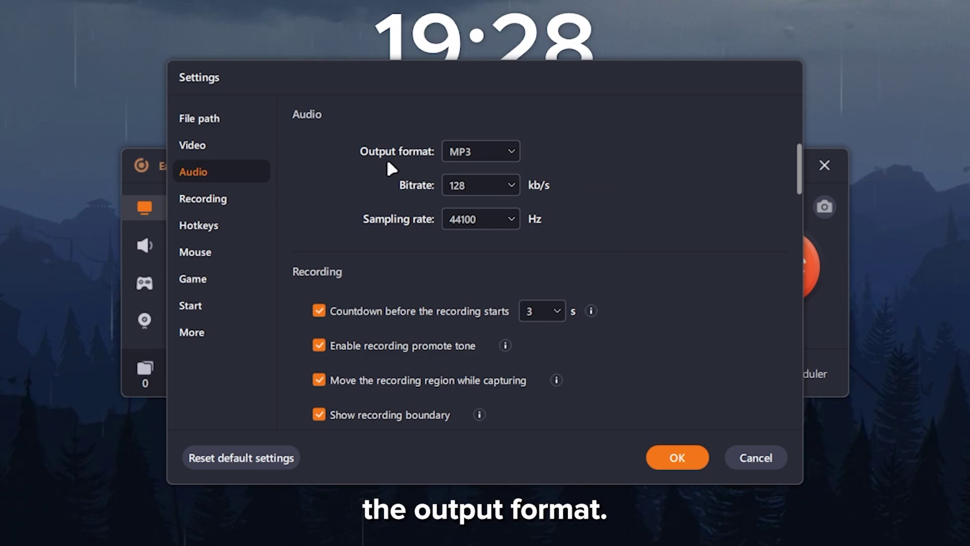
pyautogui.click(497, 149)
pyautogui.click(462, 154)
pyautogui.click(485, 151)
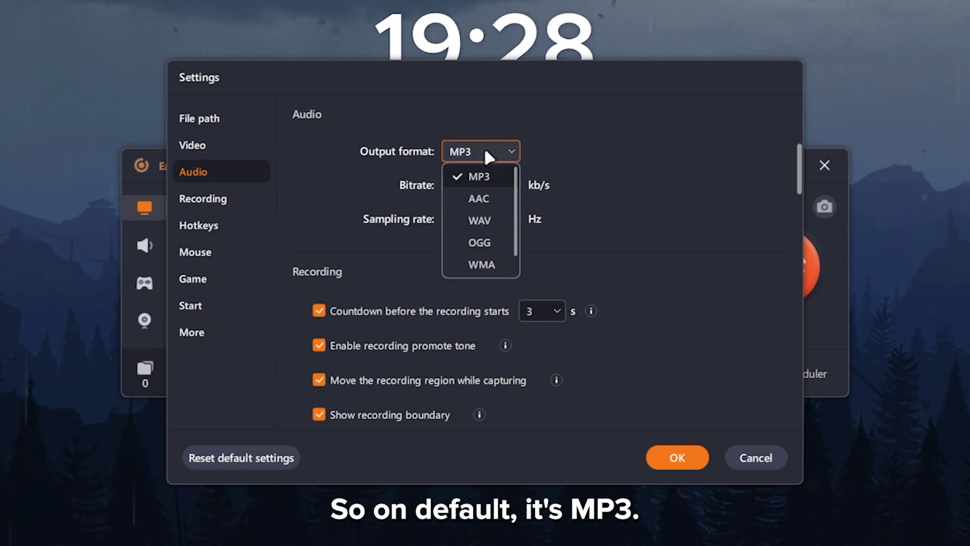
pyautogui.click(478, 220)
# Step: In Recording settings, turn off the pre-recording countdown and mark out a recording region
pyautogui.click(203, 199)
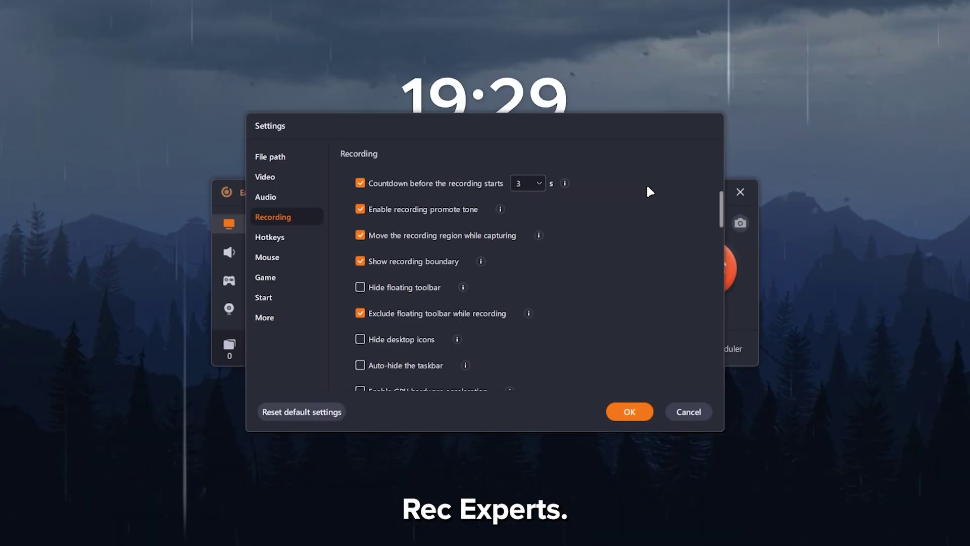
pyautogui.click(319, 153)
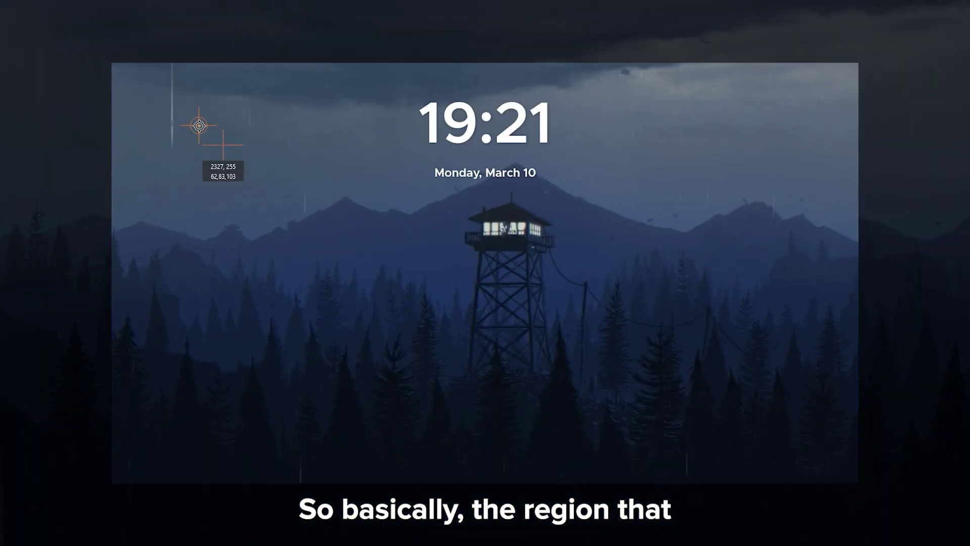
pyautogui.moveTo(198, 124); pyautogui.dragTo(768, 372)
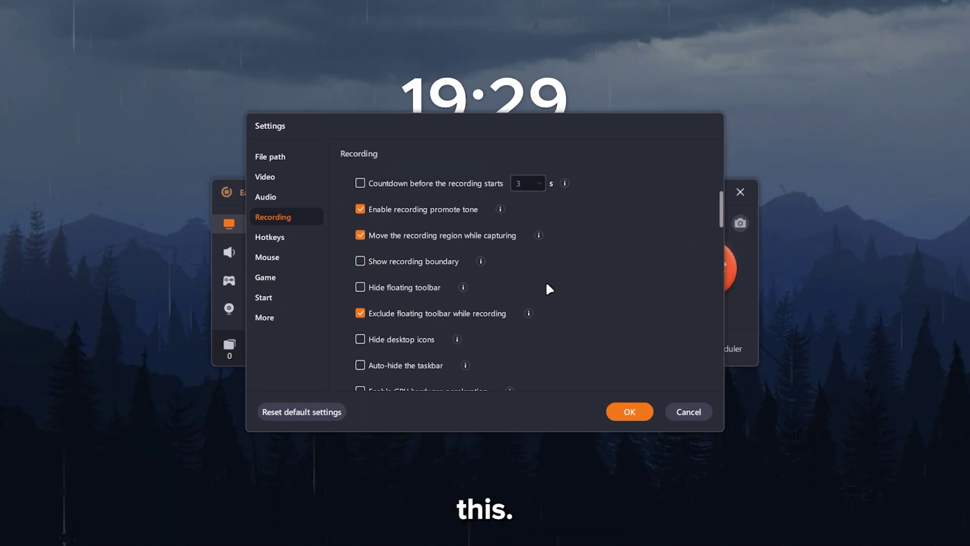
pyautogui.scroll(-2, 546, 283)
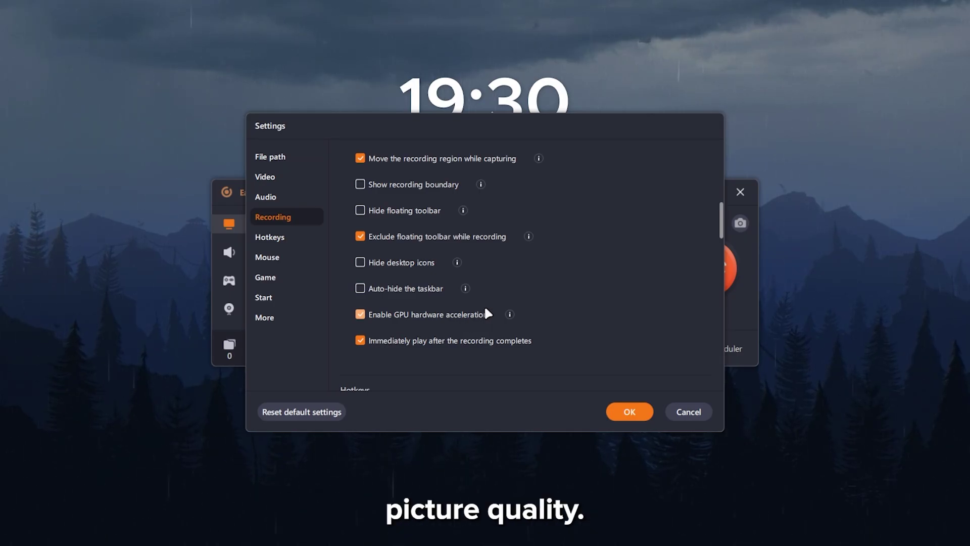
# Step: Go through Mouse to Game settings and uncheck 'Show overlay information'
pyautogui.click(276, 258)
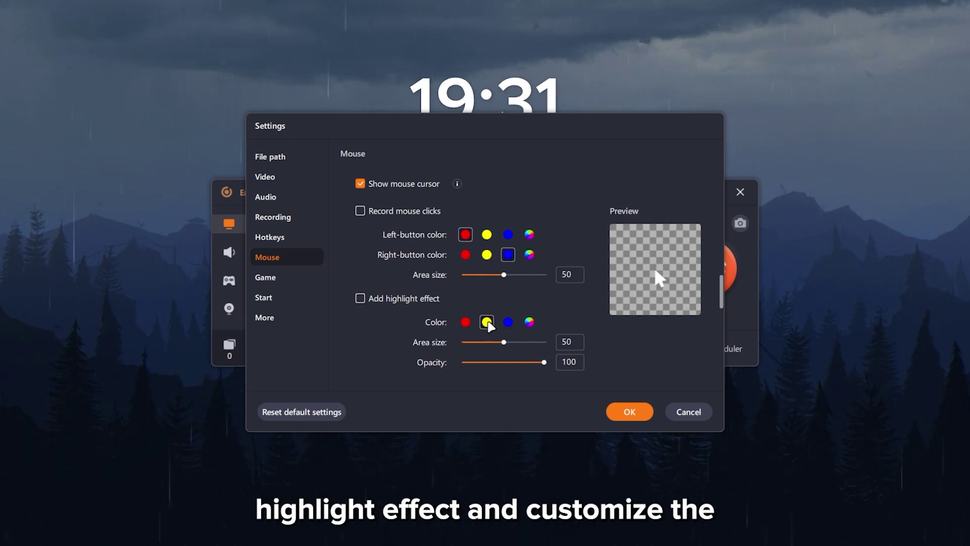
pyautogui.click(292, 279)
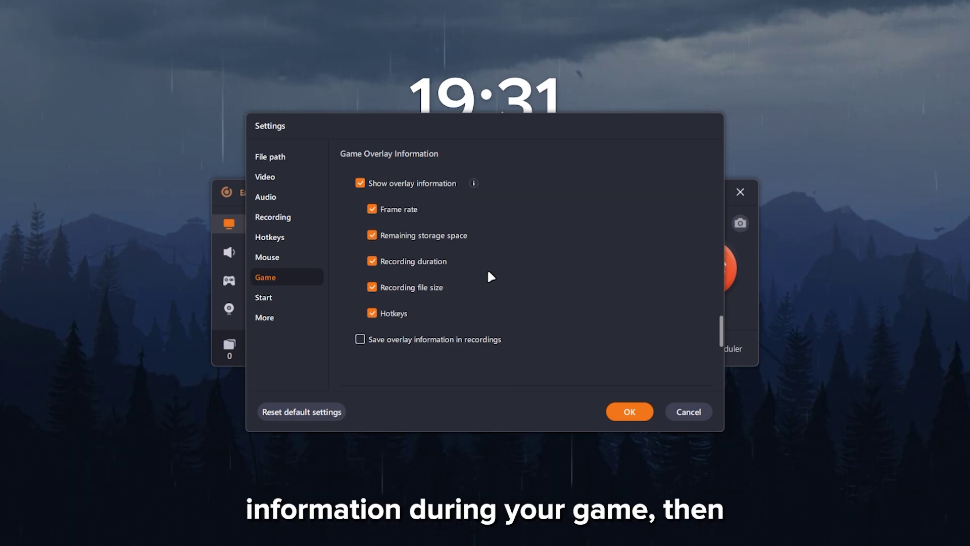
pyautogui.click(361, 184)
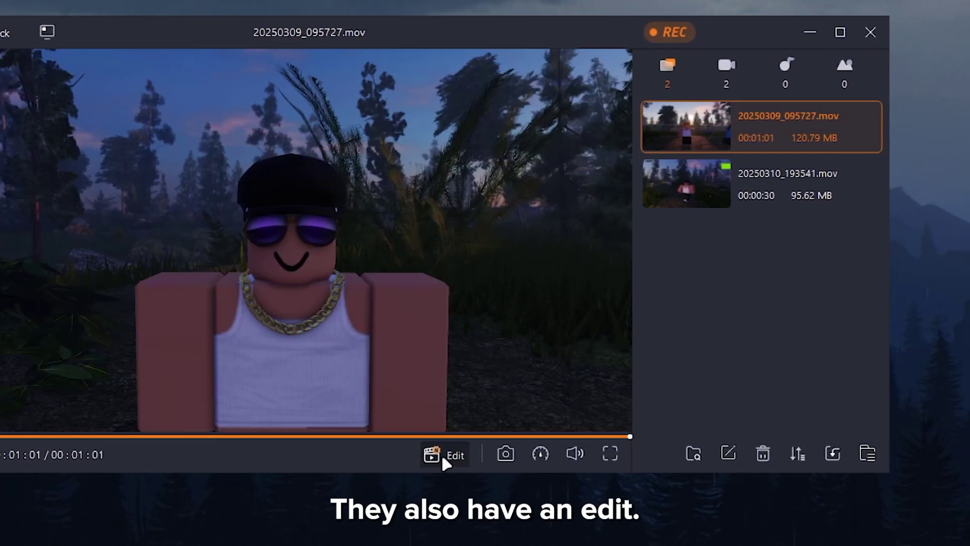
# Step: While 20250309_095727.mov plays, show the Edit dropdown options and close them
pyautogui.click(441, 454)
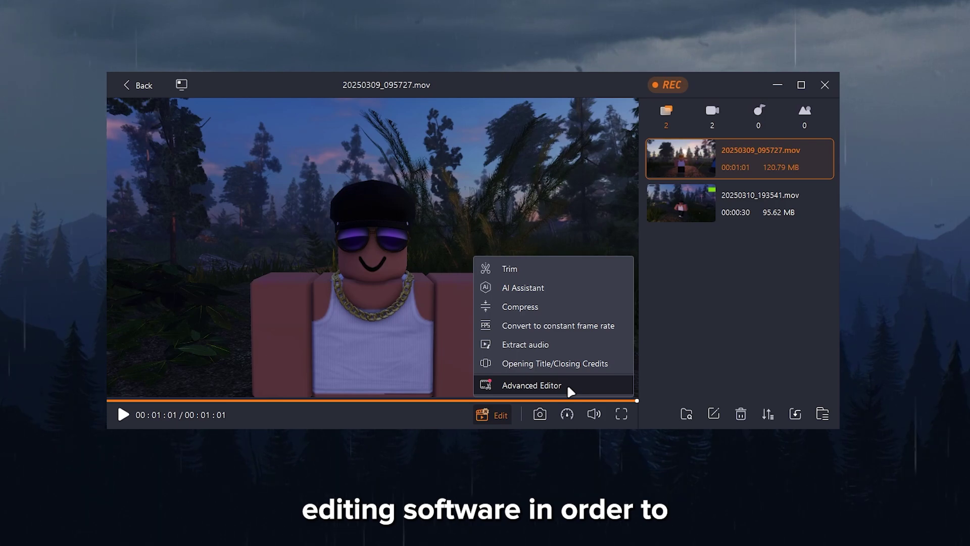
pyautogui.click(387, 413)
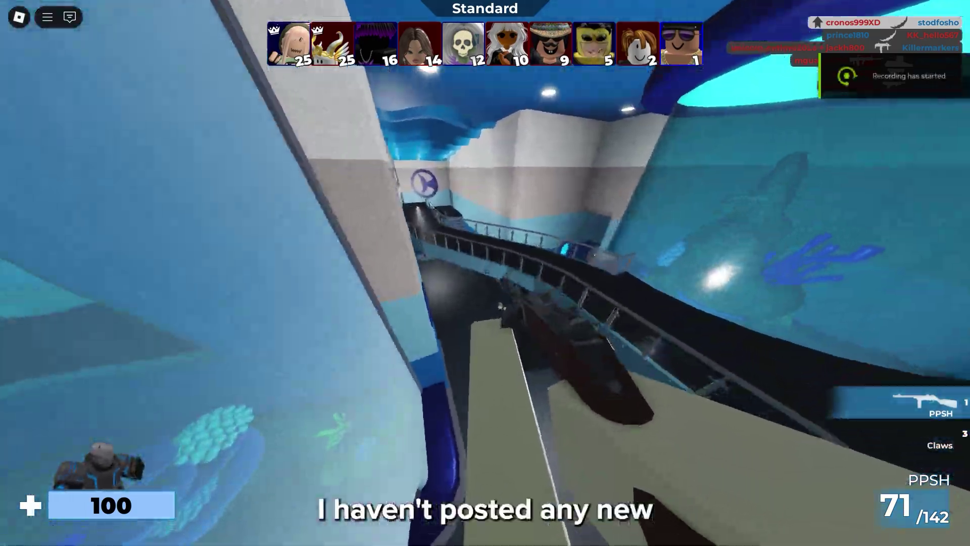
# Step: Walk forward firing the Paintball Gun, switch to Claws, then back to the Paintball Gun
pyautogui.press('w')
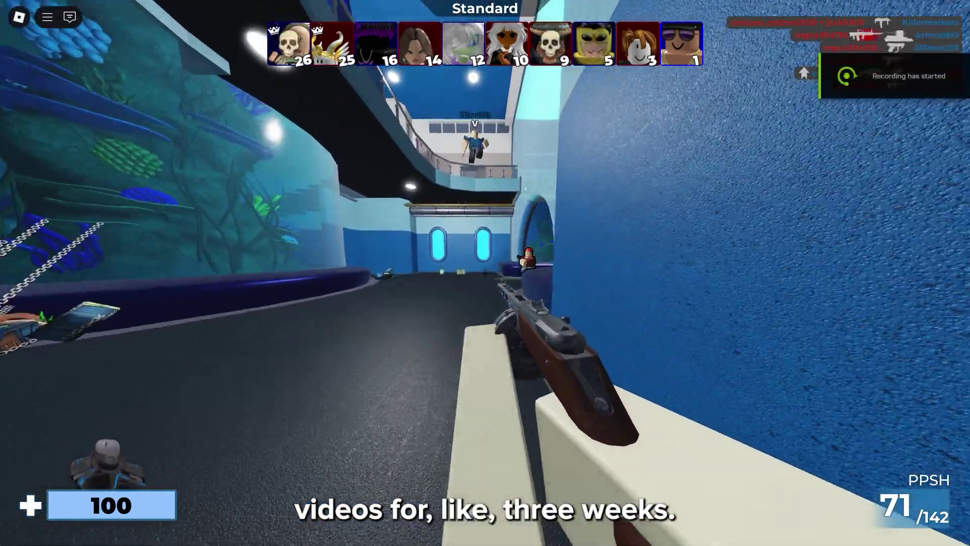
pyautogui.click(485, 273)
pyautogui.click(485, 273)
pyautogui.click(485, 273)
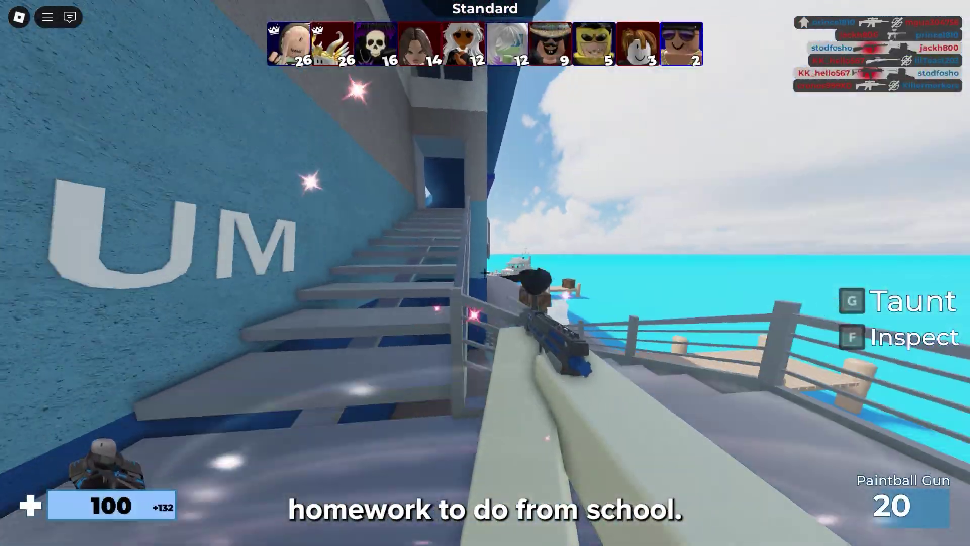
pyautogui.press('3')
pyautogui.press('w')
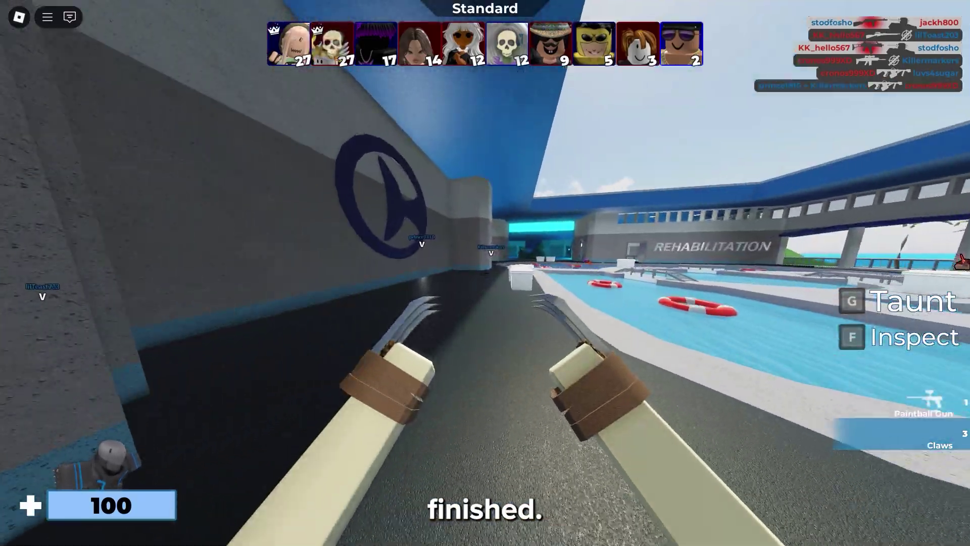
pyautogui.press('1')
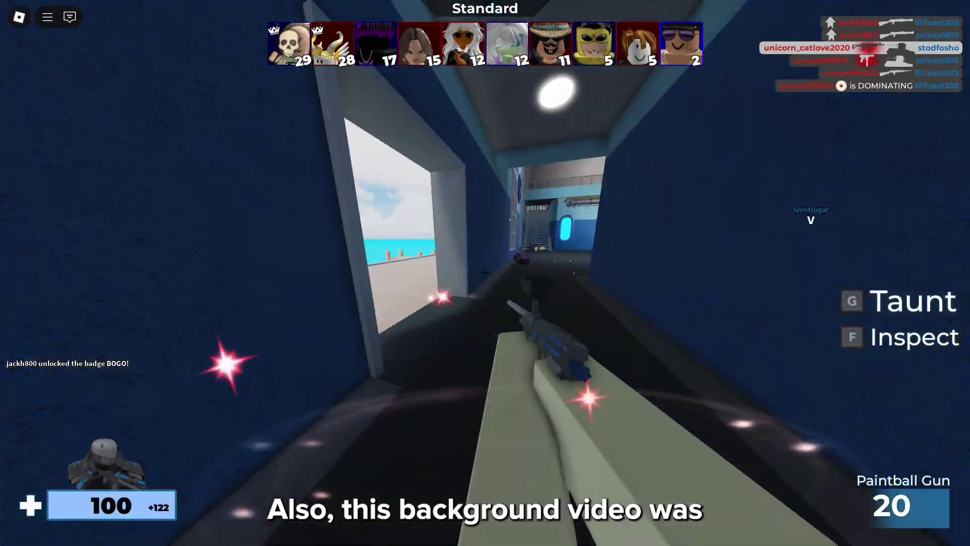
# Step: Cross the room and climb the stairs into the pool area with the Paintball Gun
pyautogui.press('w')
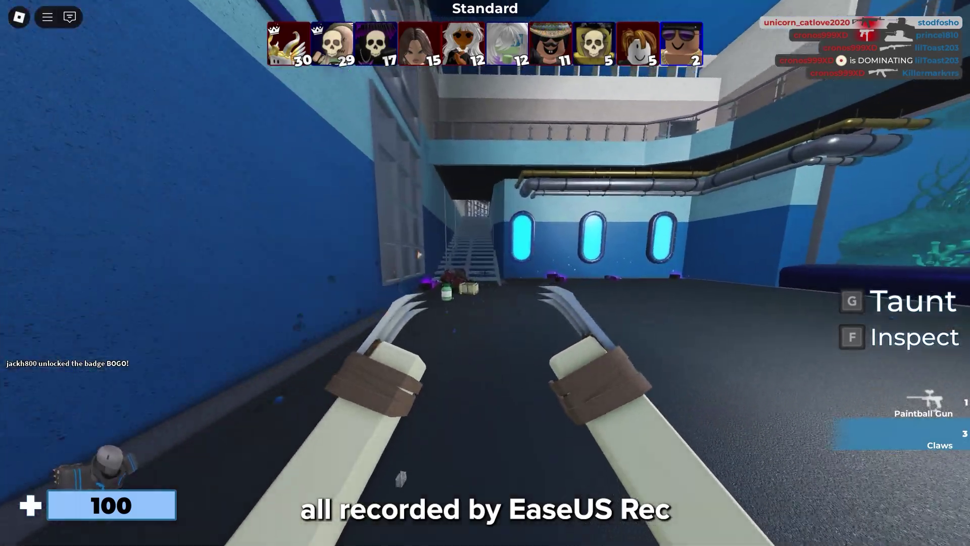
pyautogui.press('w')
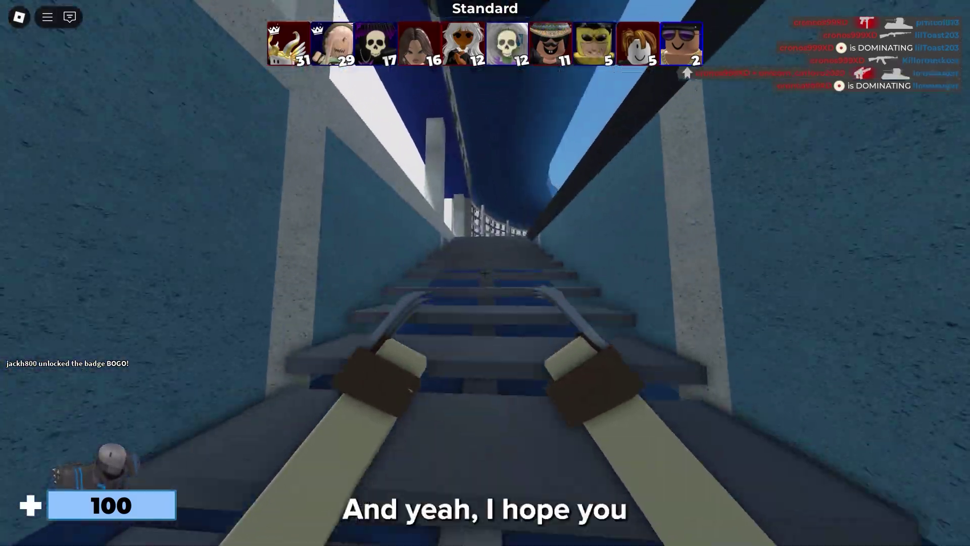
pyautogui.press('1')
pyautogui.press('w')
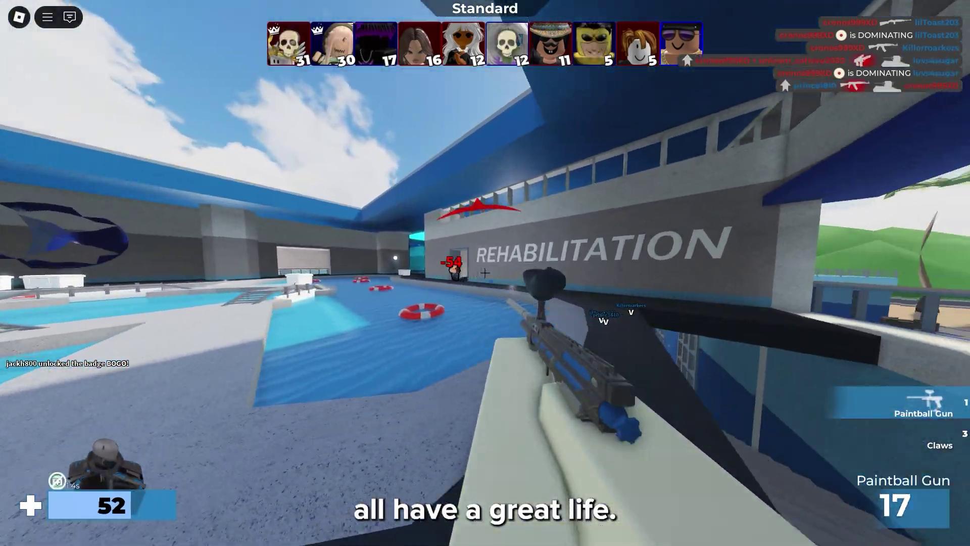